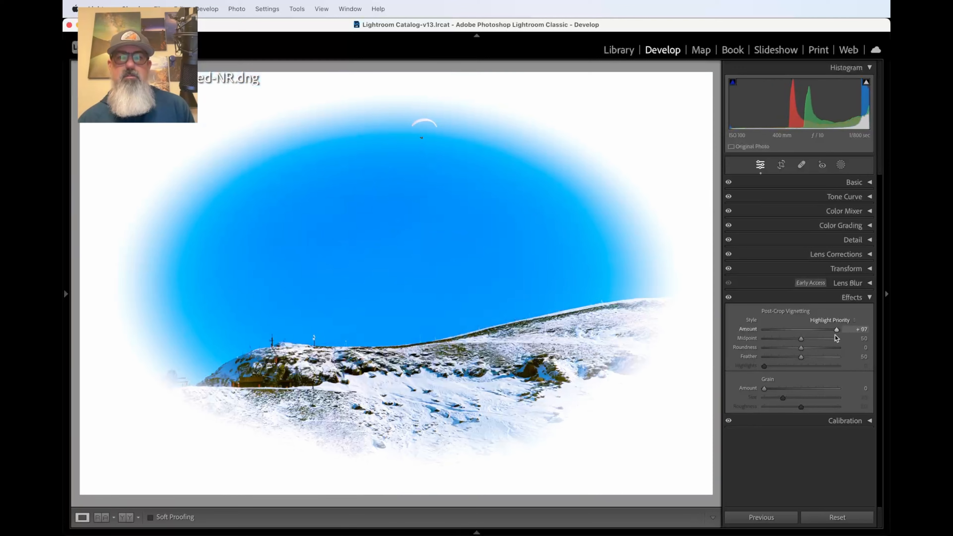
Step: Set the post-crop vignette's Amount to +20 and its Midpoint to 40
drag(835, 336, 807, 347)
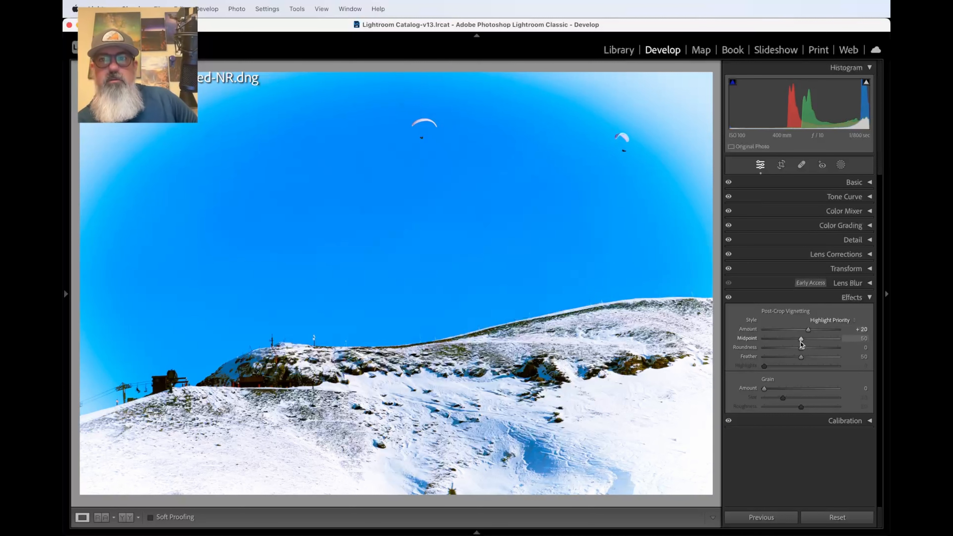
drag(800, 342, 766, 342)
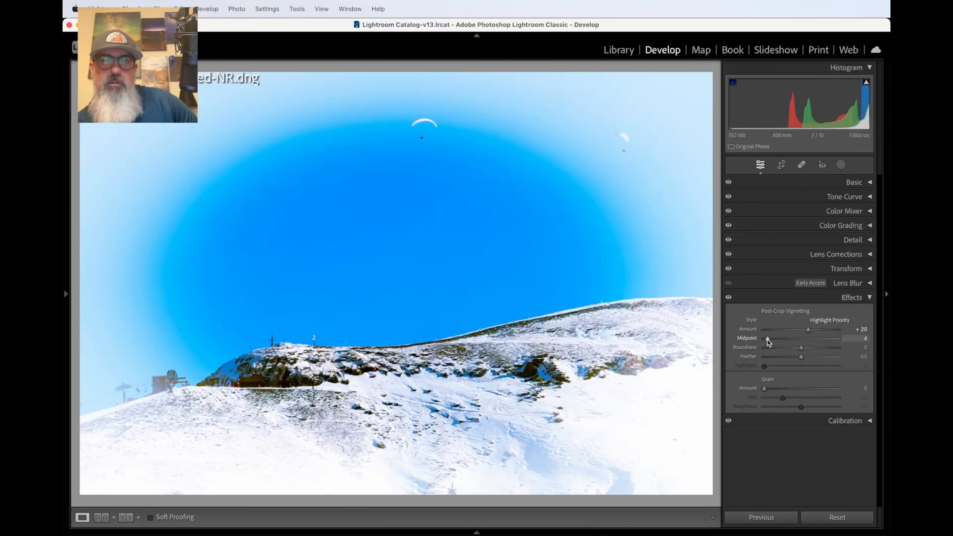
drag(767, 340, 807, 352)
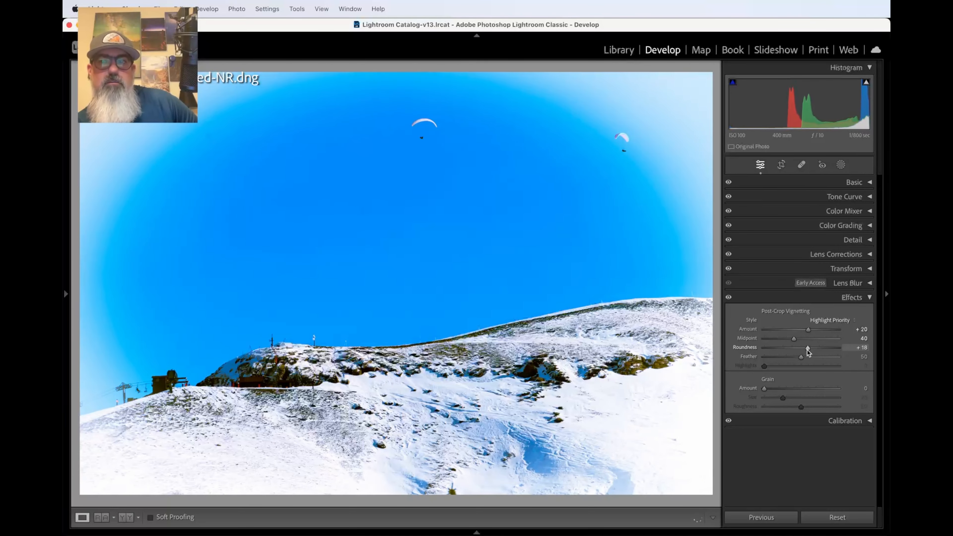
Step: Try the vignette's Roundness at -100 and +100, resetting it to 0
double_click(807, 350)
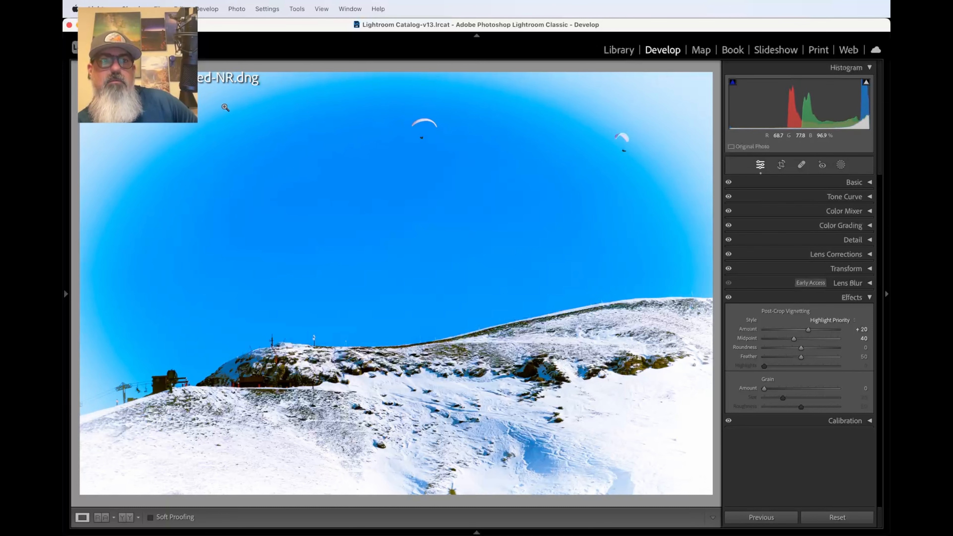
click(257, 166)
click(255, 164)
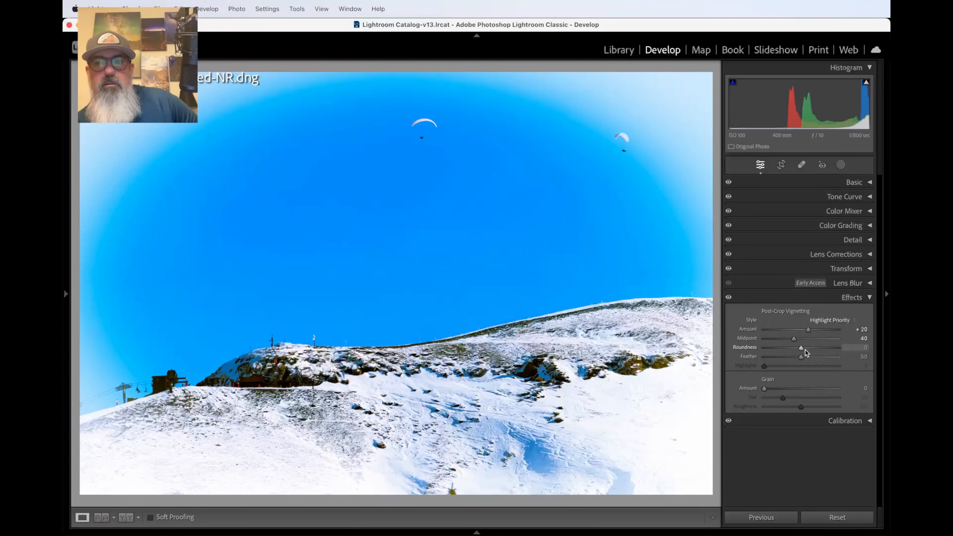
drag(801, 348, 751, 340)
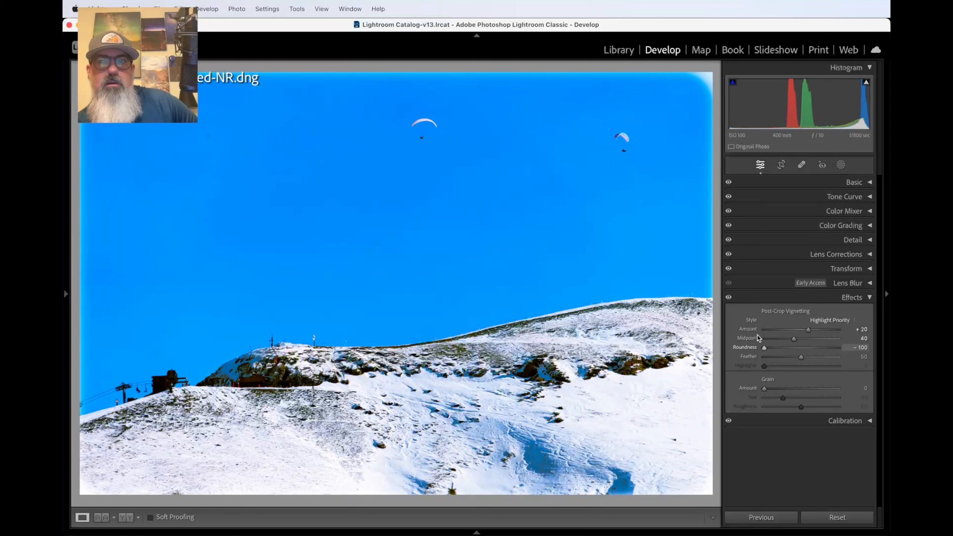
drag(762, 336, 850, 339)
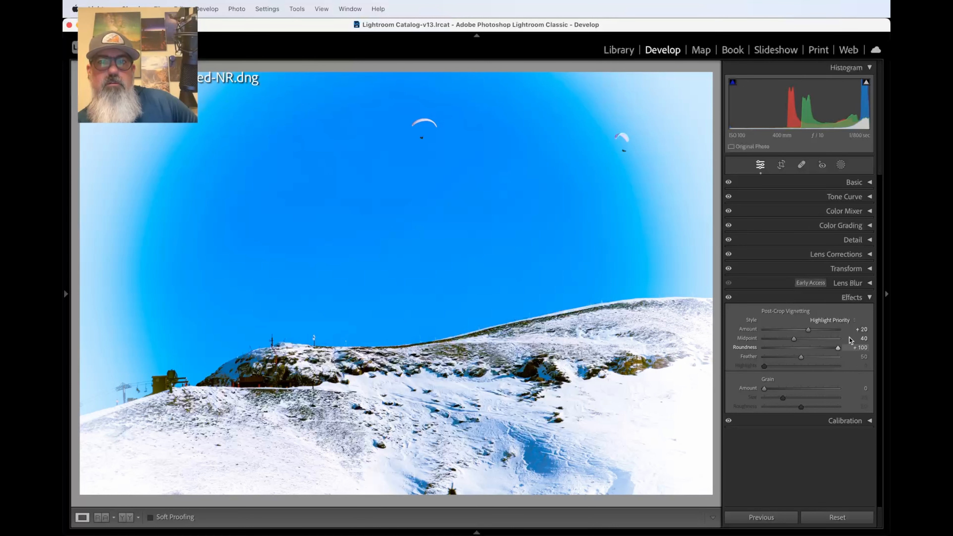
double_click(837, 349)
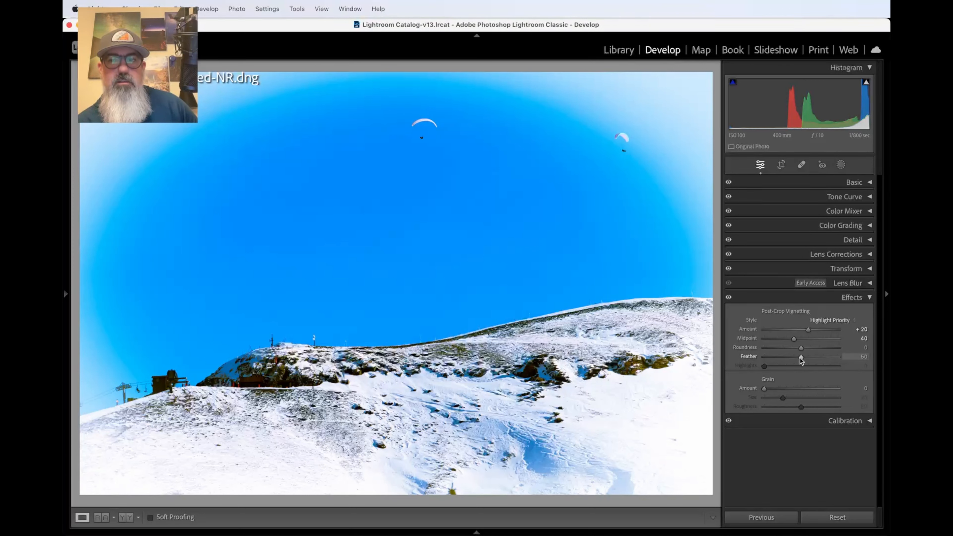
Step: Try the vignette's Feather at 0 and at 100, resetting it to 50
drag(800, 358, 746, 360)
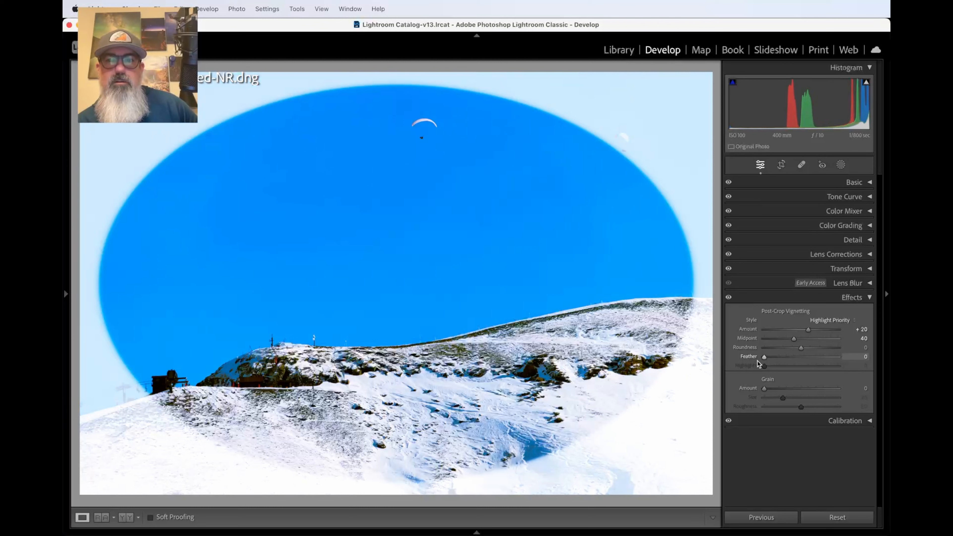
drag(764, 360, 852, 357)
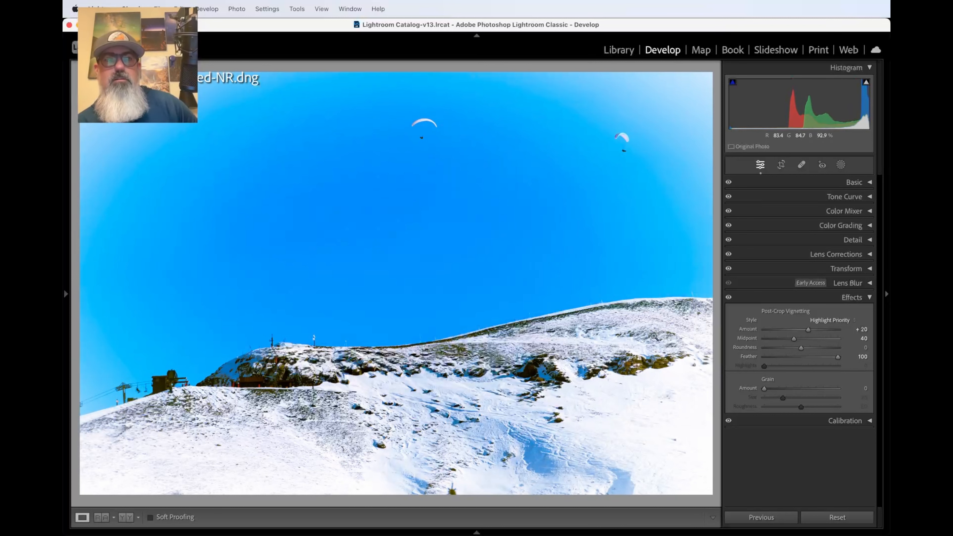
double_click(838, 357)
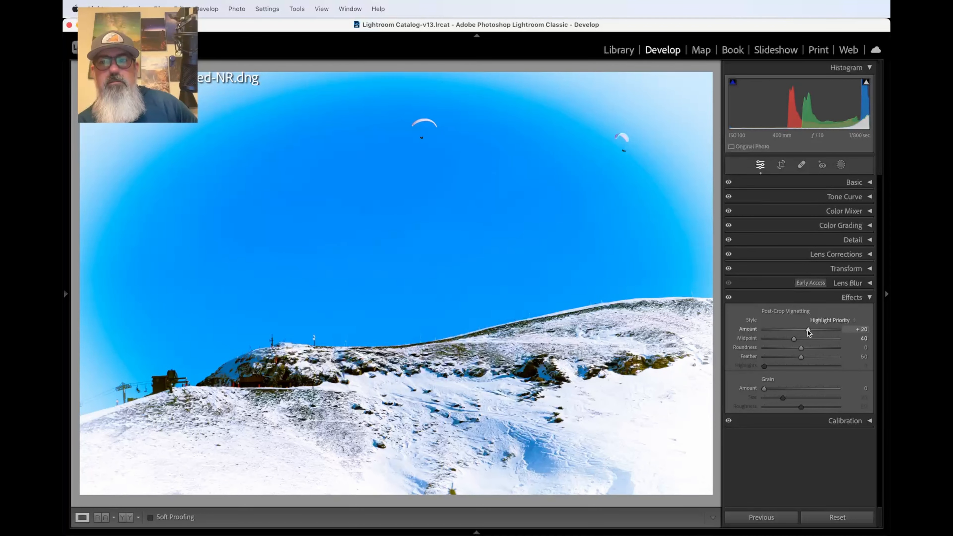
Step: Try a dark vignette with Amount -100 and Highlights at 100, returning Highlights to 0
drag(808, 331, 791, 331)
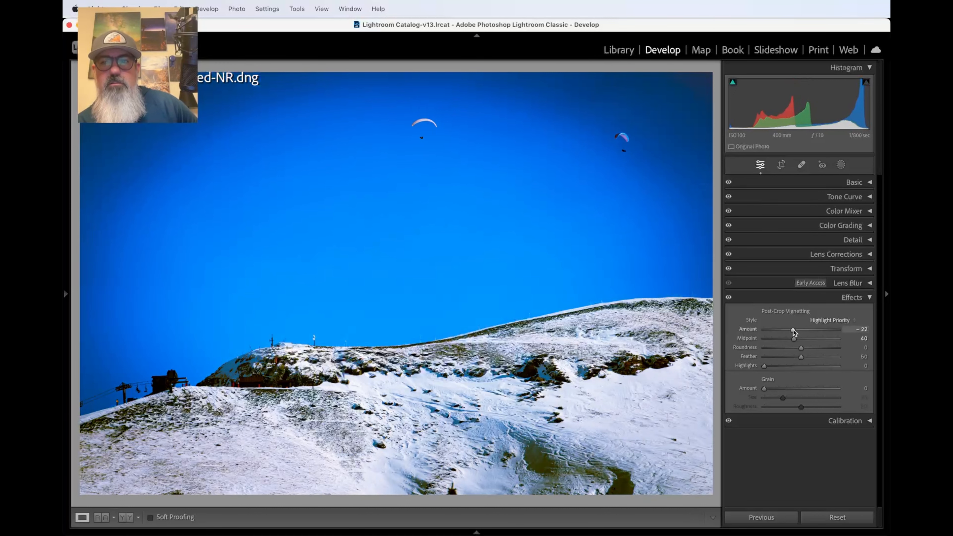
drag(793, 329, 764, 329)
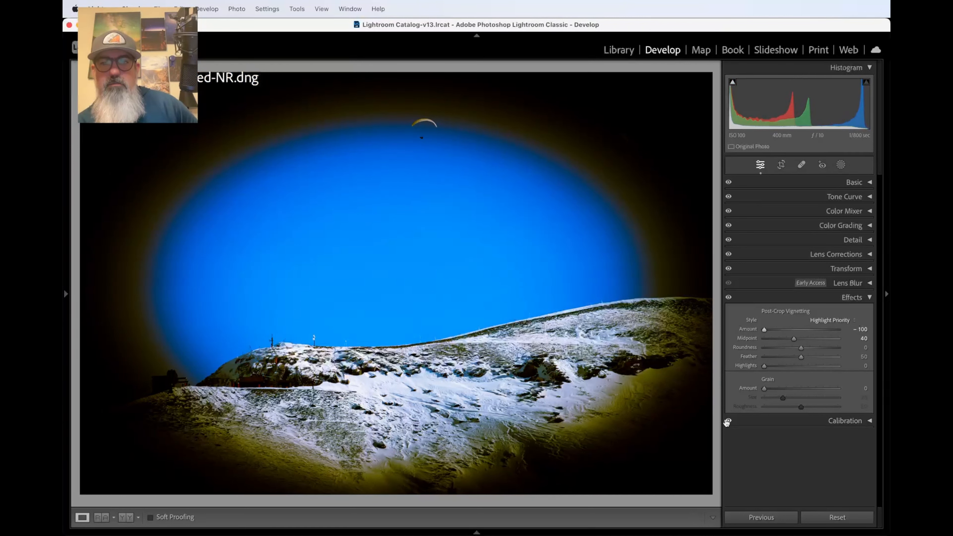
drag(765, 367, 835, 364)
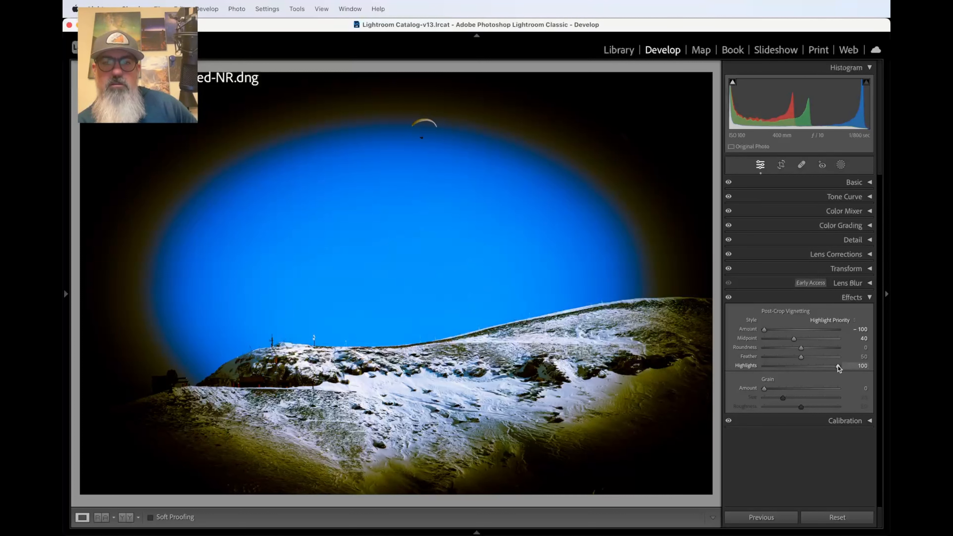
drag(838, 366, 728, 395)
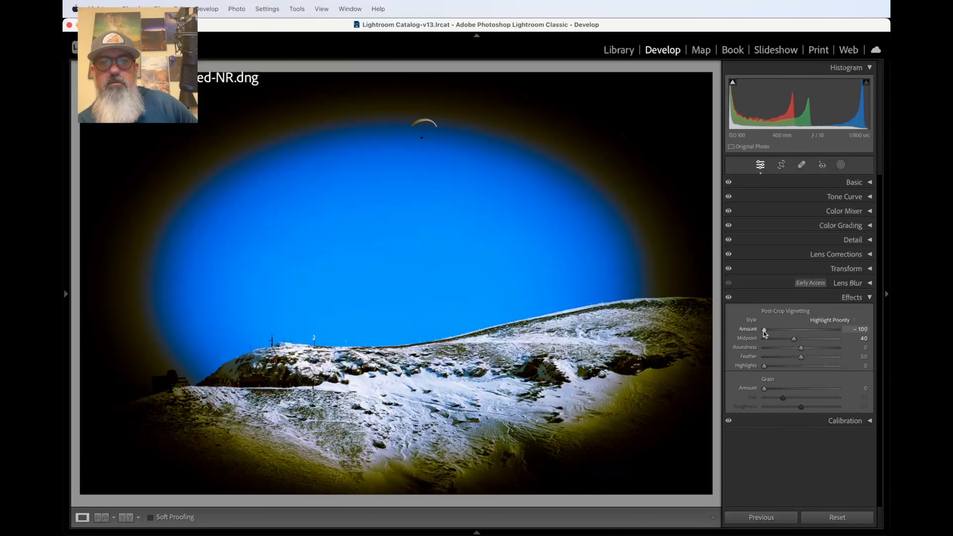
Step: Brighten the photo's edges by setting the vignette Amount to +14
drag(763, 332, 808, 330)
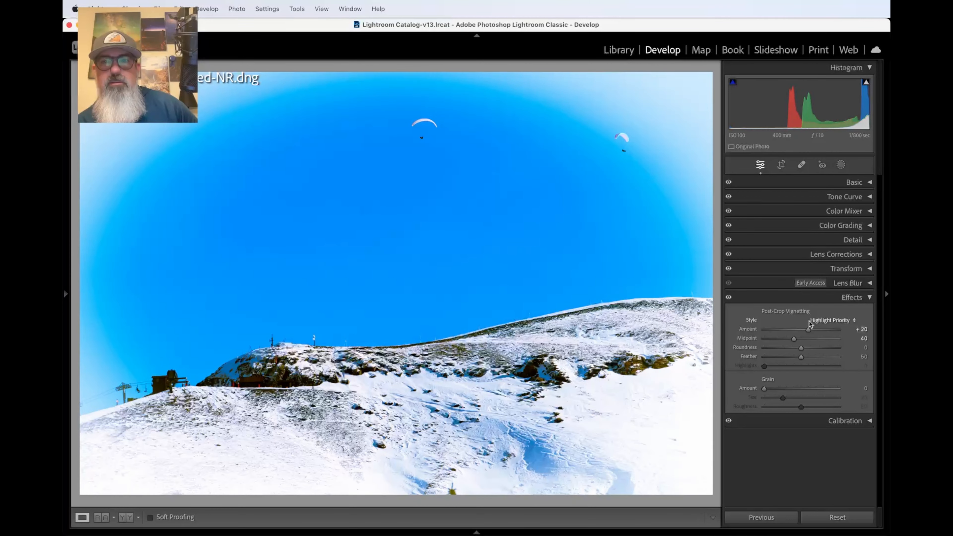
drag(808, 330, 806, 330)
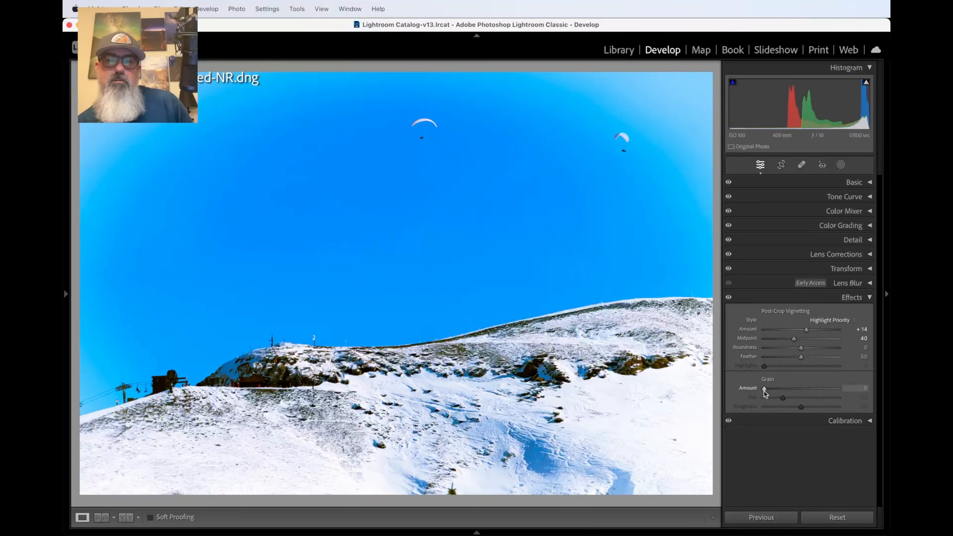
Step: Try the grain Amount at 100 and inspect the sky and ridge up close
drag(764, 389, 890, 386)
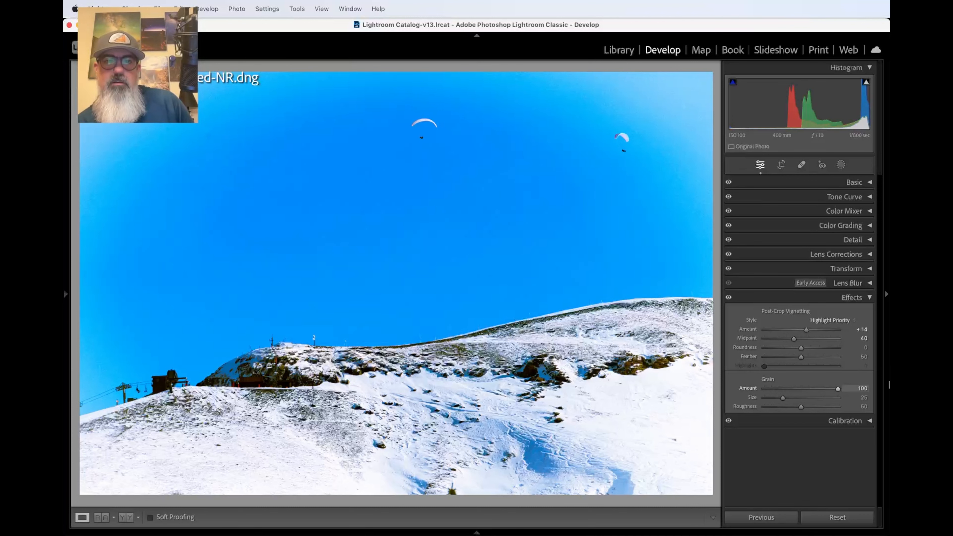
click(558, 280)
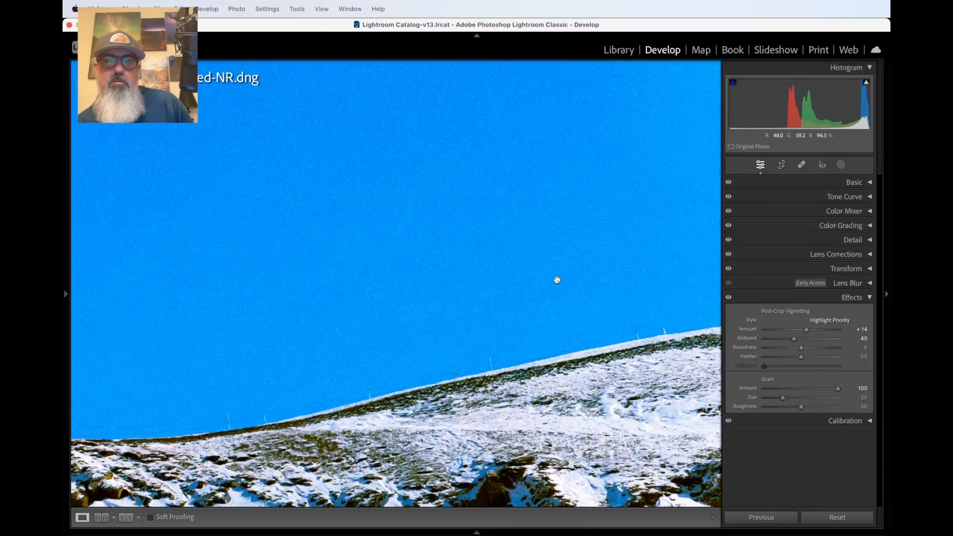
click(455, 237)
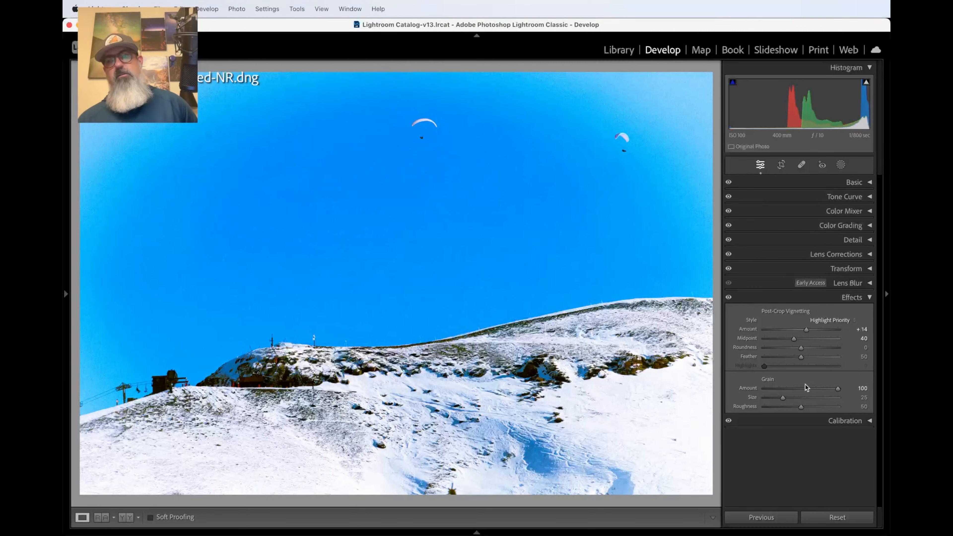
Step: Try the grain Size and Roughness at 100 and check the texture in the sky
mouse_move(783, 399)
mouse_down()
mouse_move(820, 397)
mouse_move(788, 395)
mouse_up()
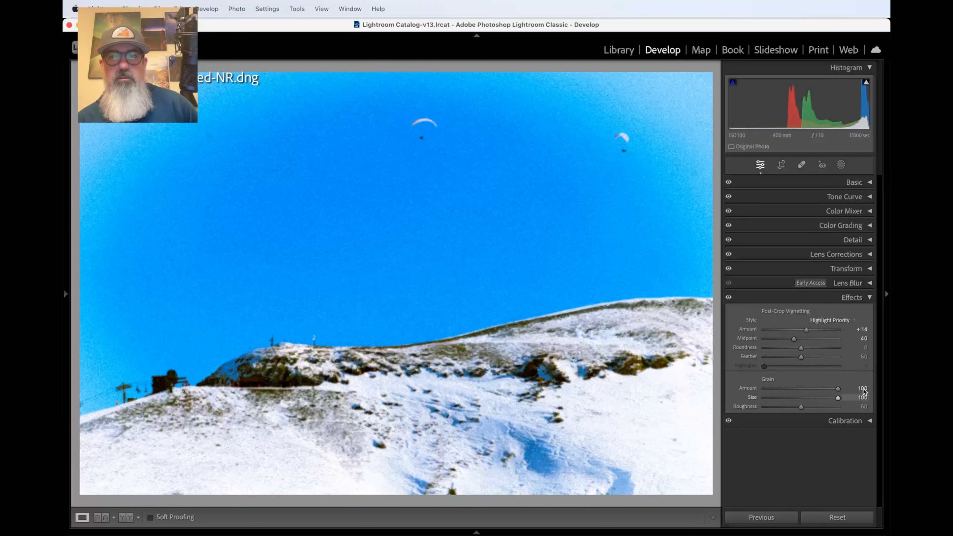
drag(838, 397, 863, 410)
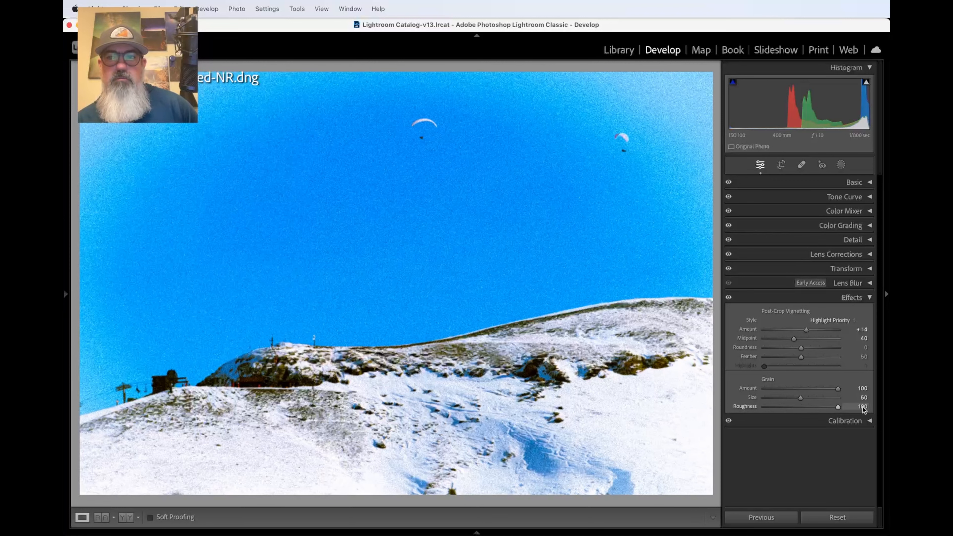
drag(802, 398, 885, 397)
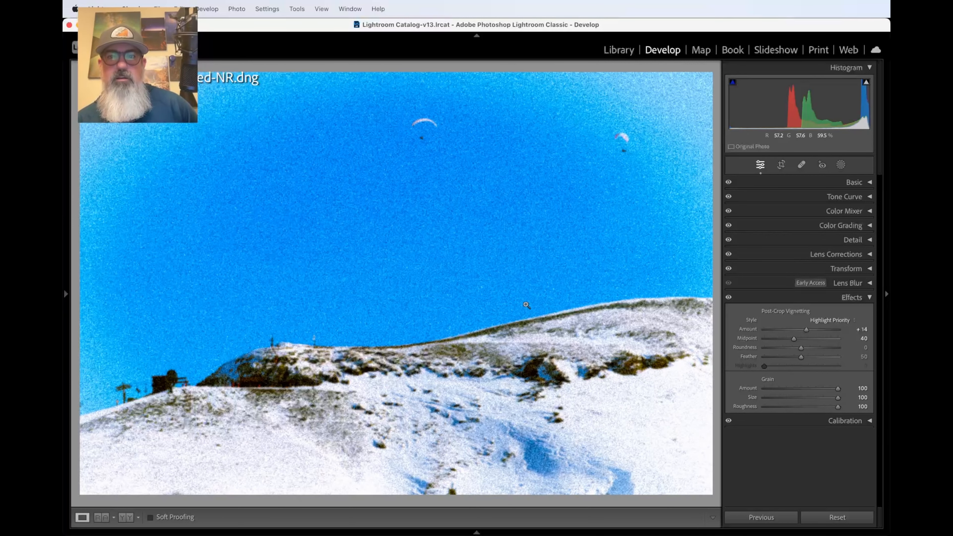
click(490, 275)
click(490, 275)
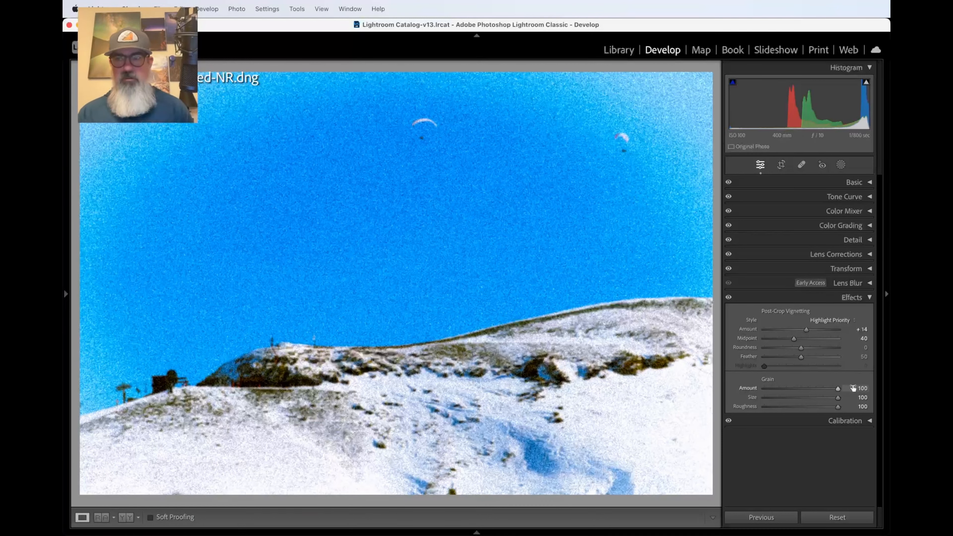
Step: Set the grain to Amount 80, Size 62 and Roughness 50
drag(838, 391, 781, 397)
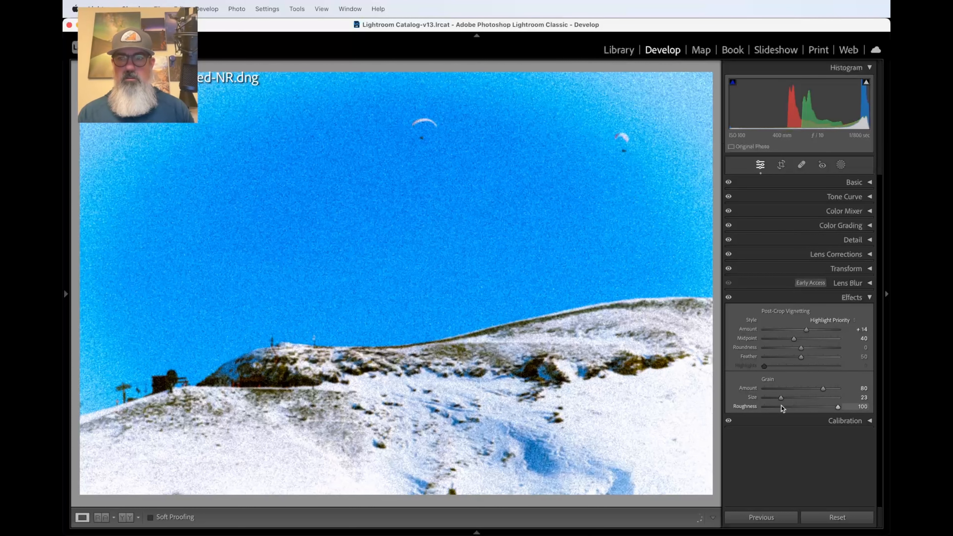
drag(837, 408, 810, 397)
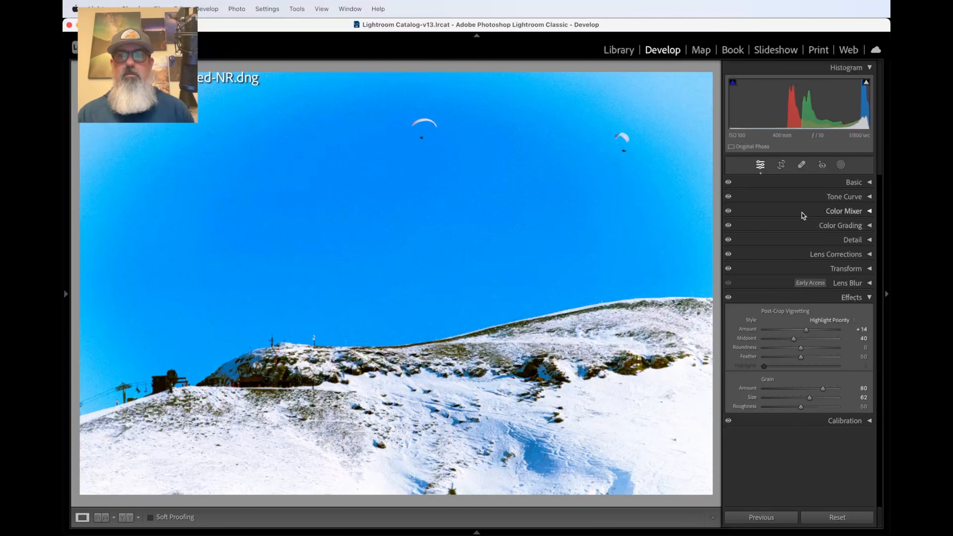
Step: Soften the photo with a hazy look by setting Dehaze to -36 in the Basic adjustments
click(854, 183)
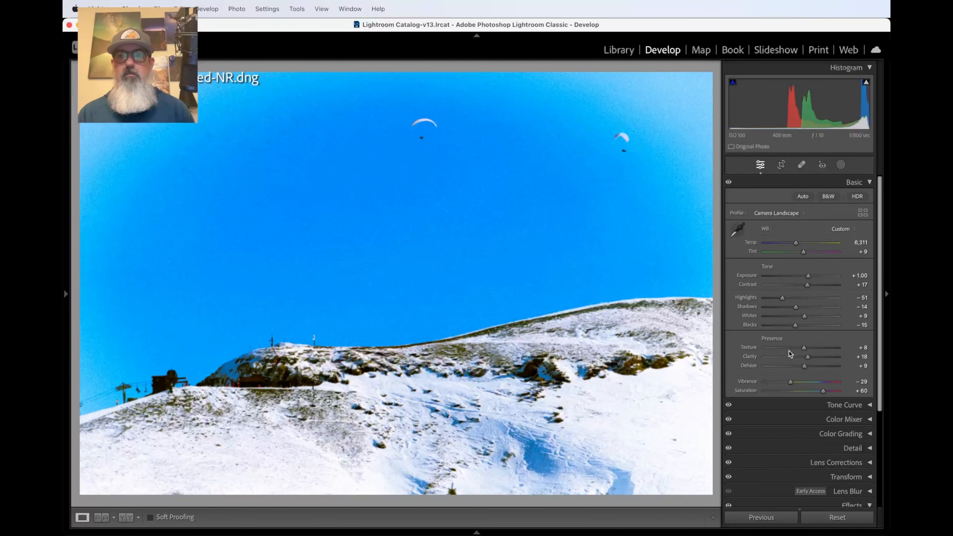
drag(804, 369, 787, 371)
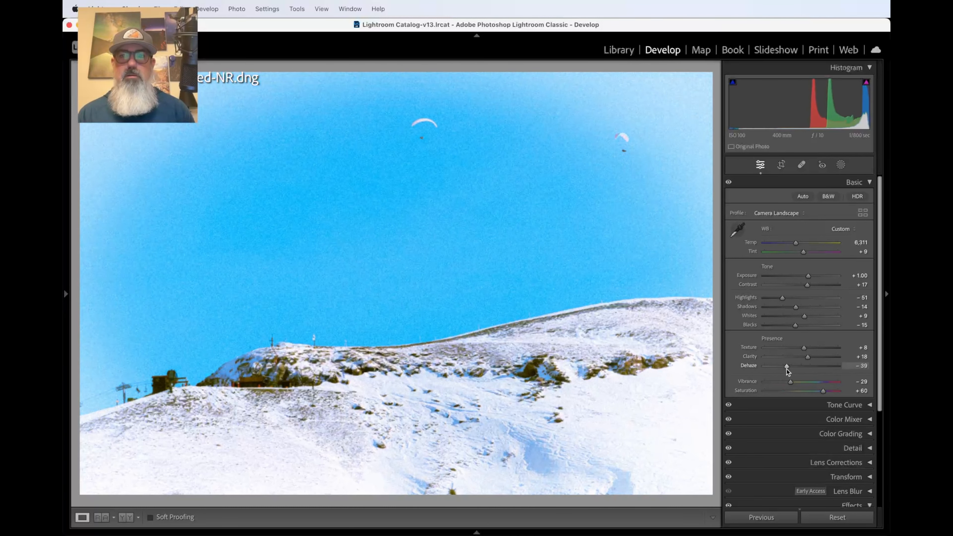
drag(787, 371, 789, 371)
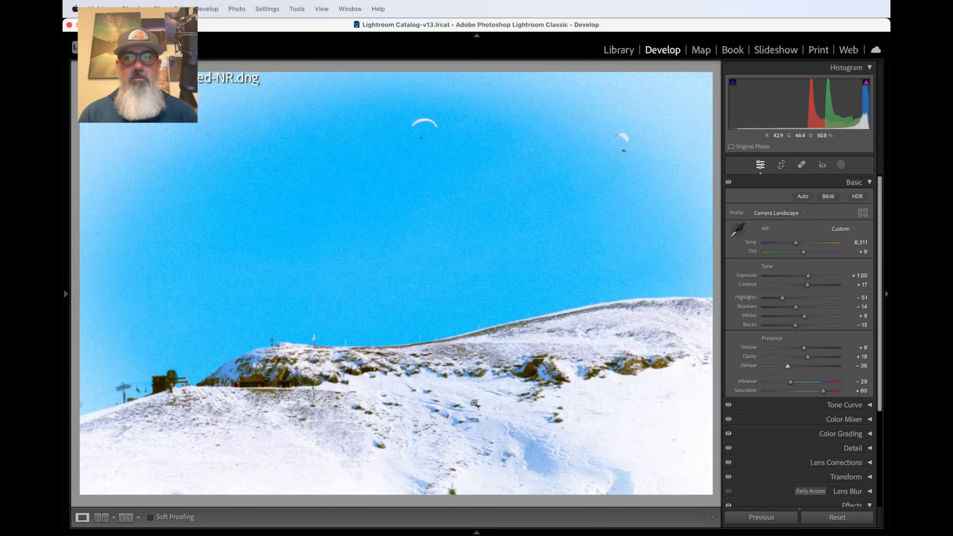
scroll(743, 346, down, 5)
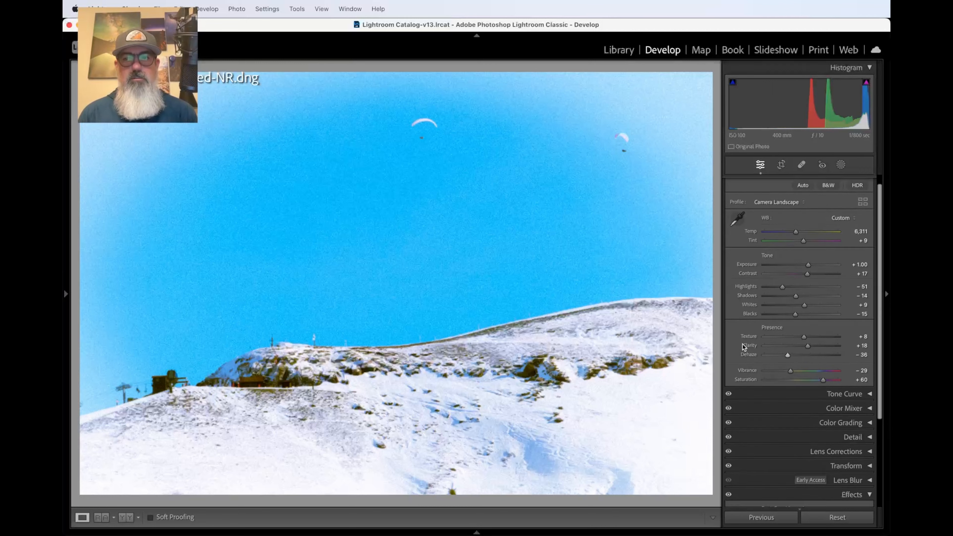